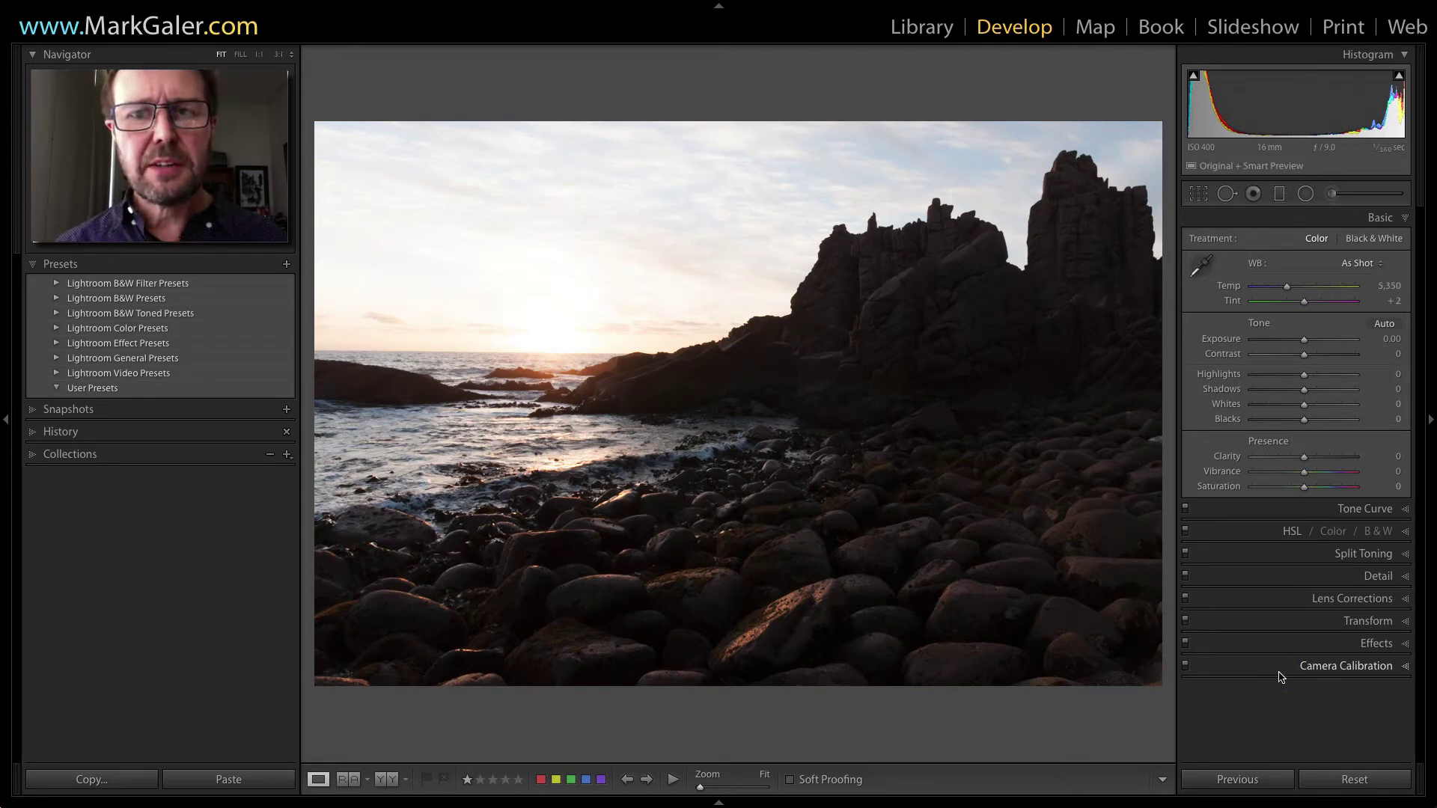
Step: Undo the reset to restore the brightened, highlight-recovered, vibrance-boosted coastal edit
{"action": "key", "text": "ctrl+z"}
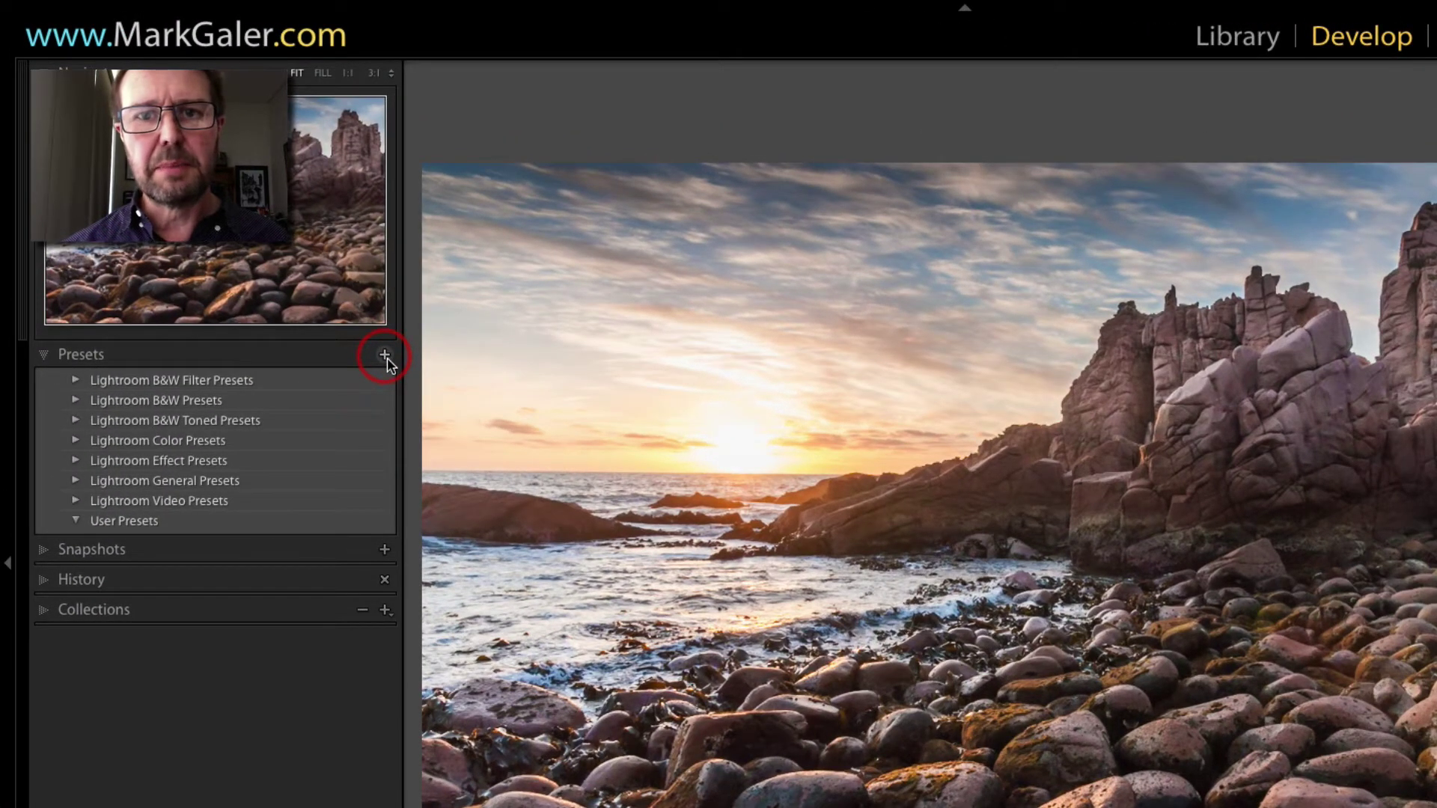
Step: Begin a new develop preset named HCC from the current settings
{"action": "left_click", "coordinate": [386, 357]}
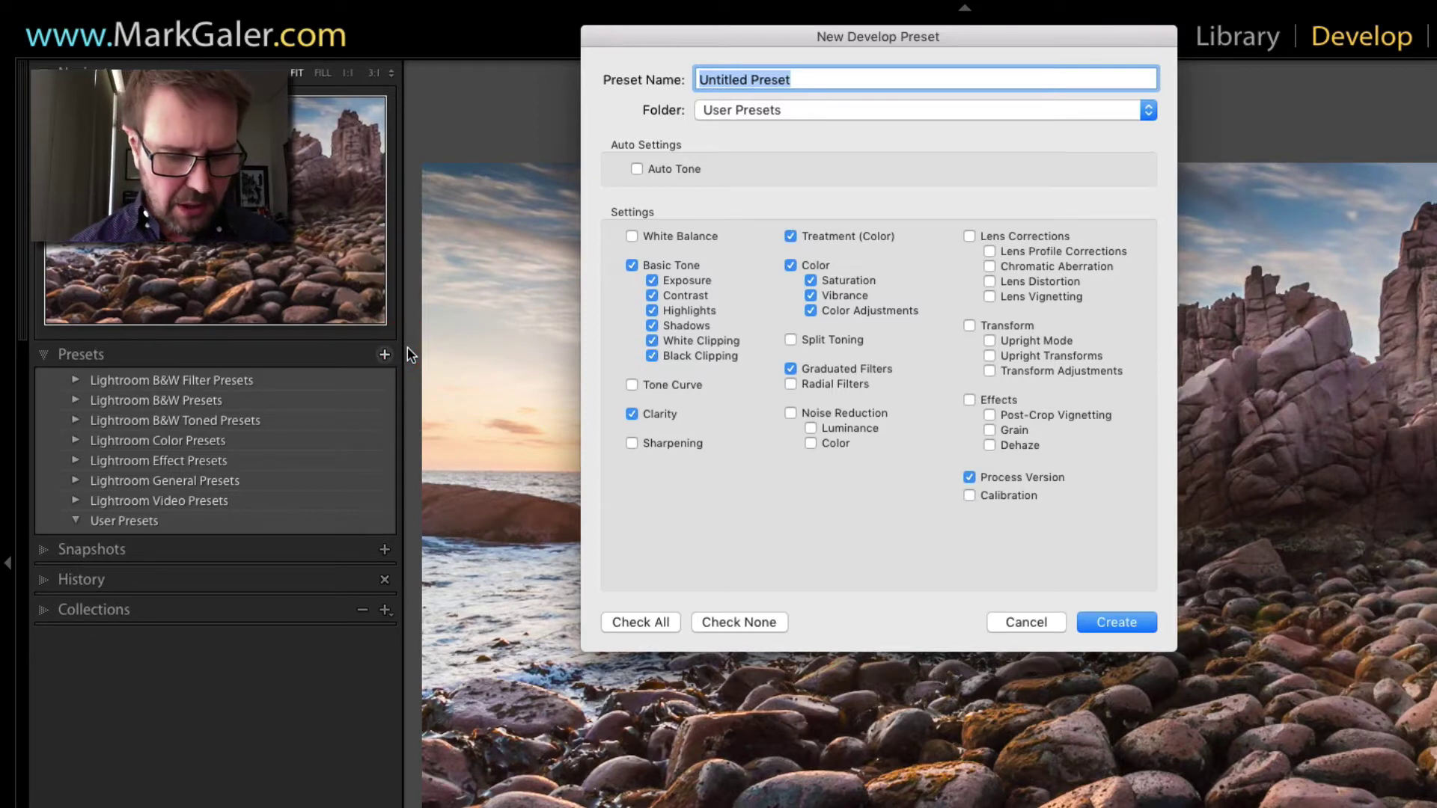
{"action": "type", "text": "HCC"}
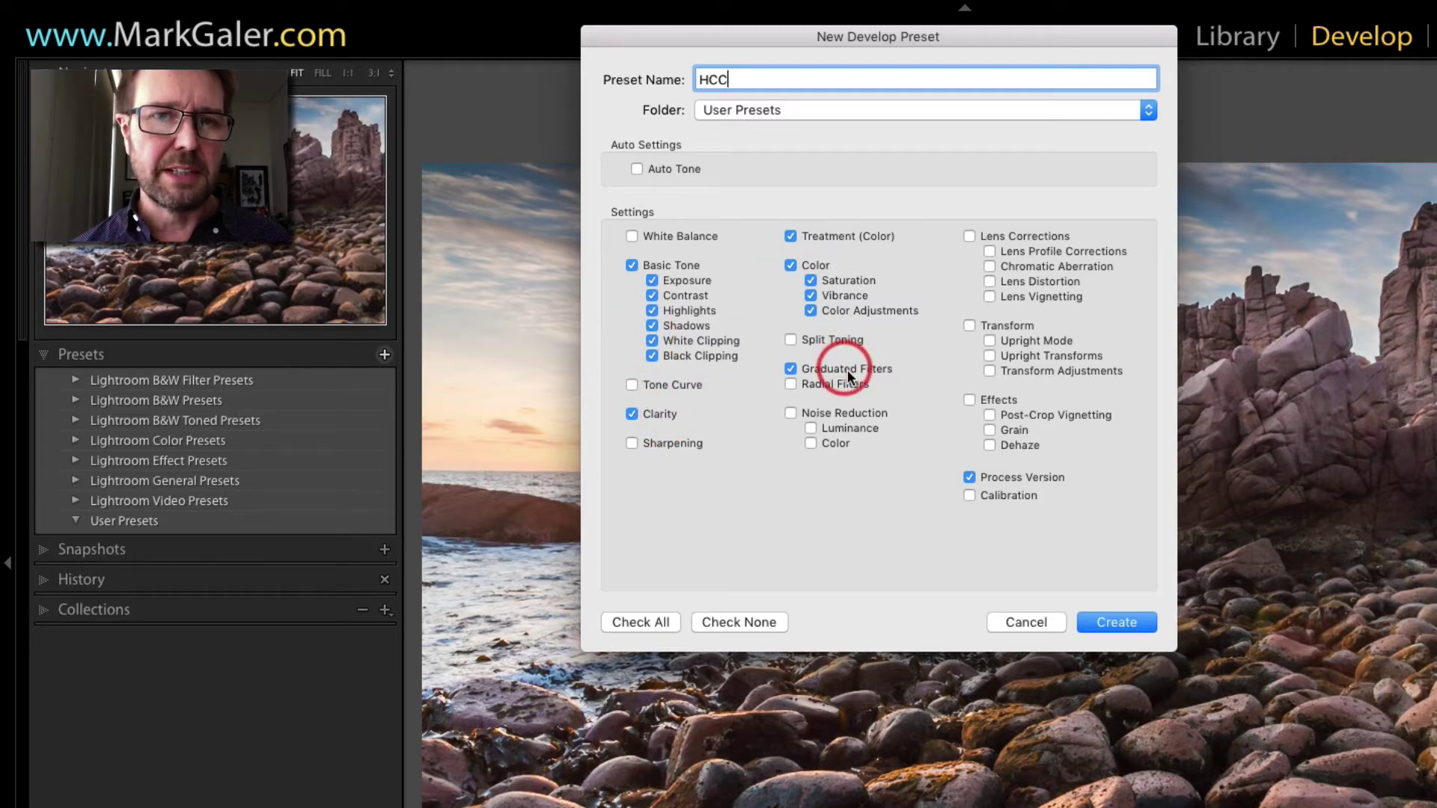
Step: Save the HCC user preset, reset the photo, then apply HCC to restore the edit
{"action": "left_click", "coordinate": [1113, 624]}
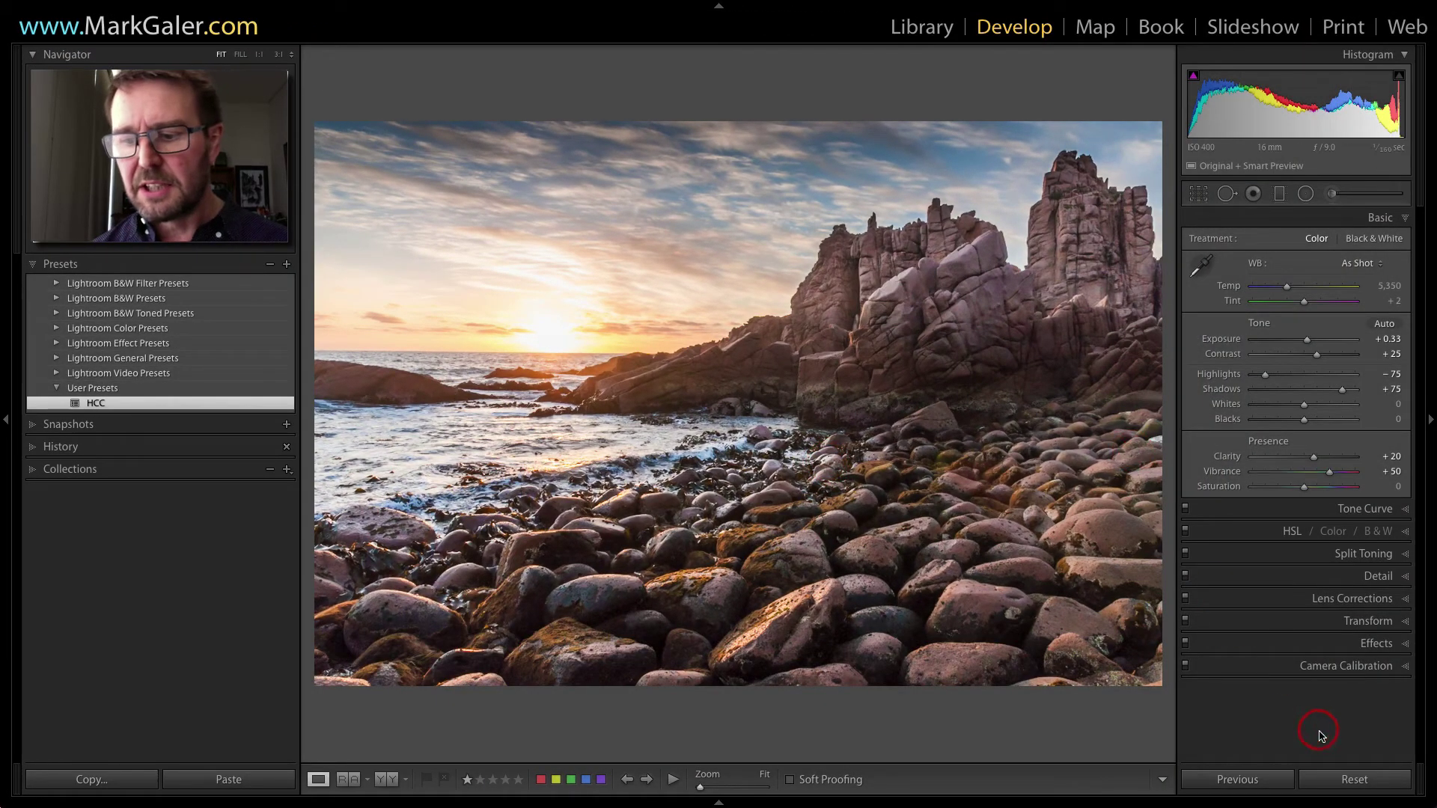
{"action": "left_click", "coordinate": [1354, 780]}
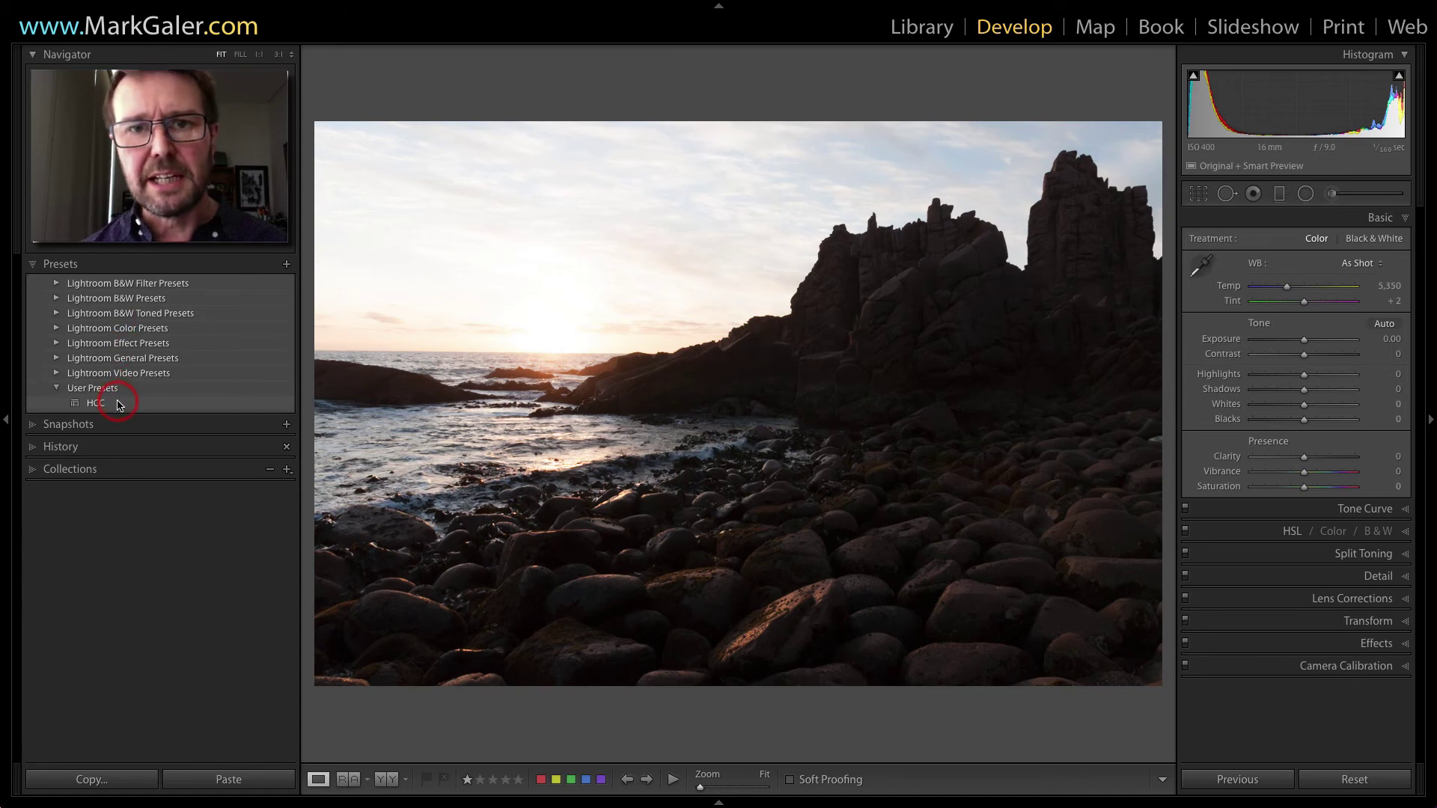
{"action": "left_click", "coordinate": [117, 404]}
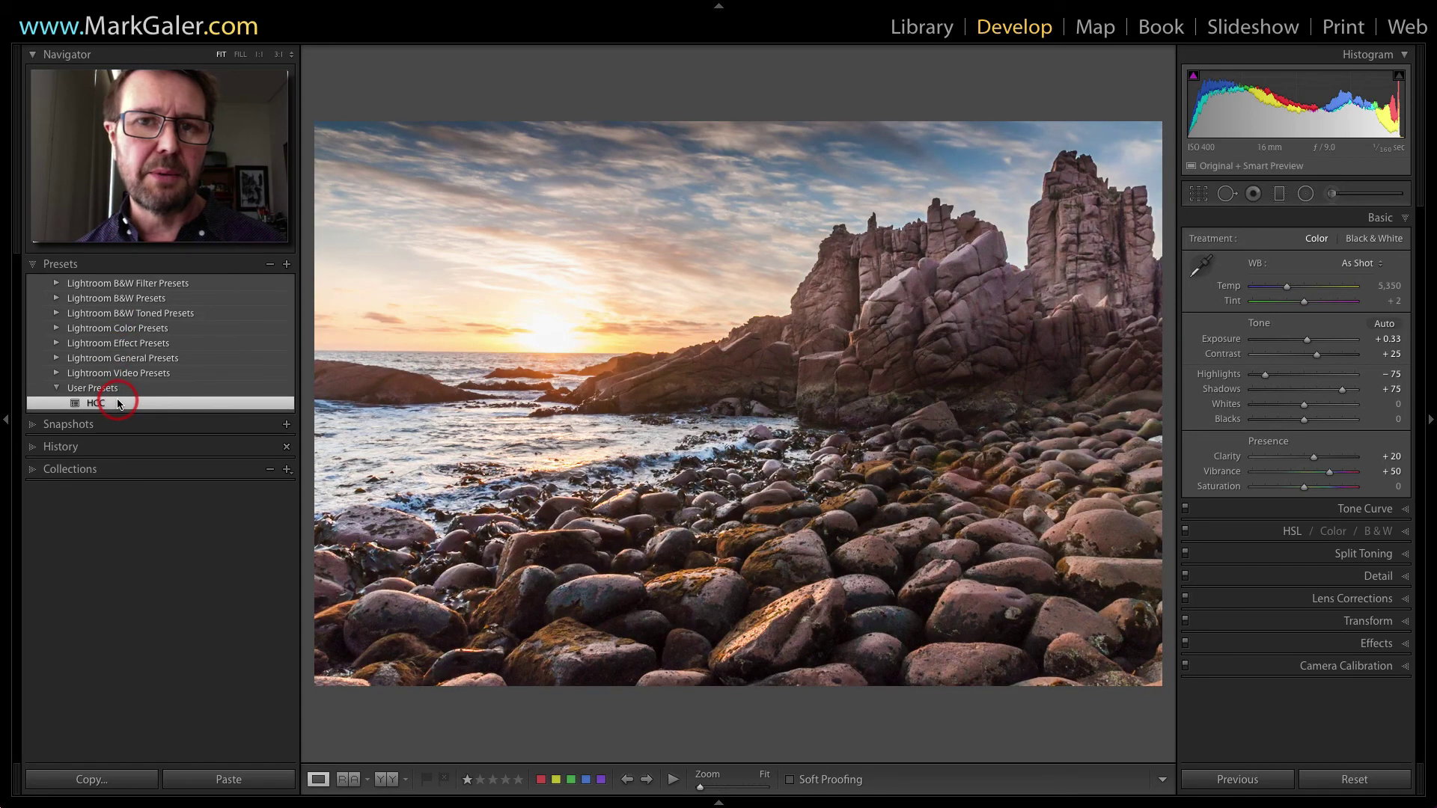